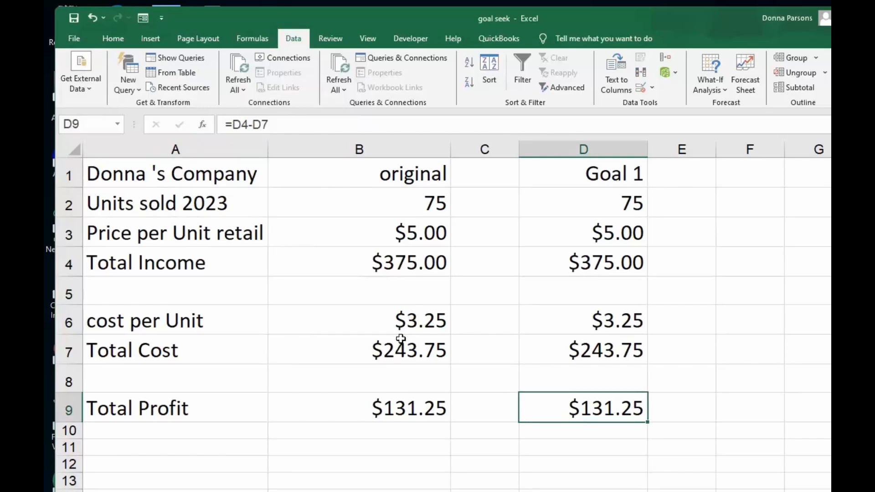
Step: Run Goal Seek on the Goal 1 total profit in D9 to reach 400 by changing the units sold in D2
{"action": "left_click", "coordinate": [404, 411]}
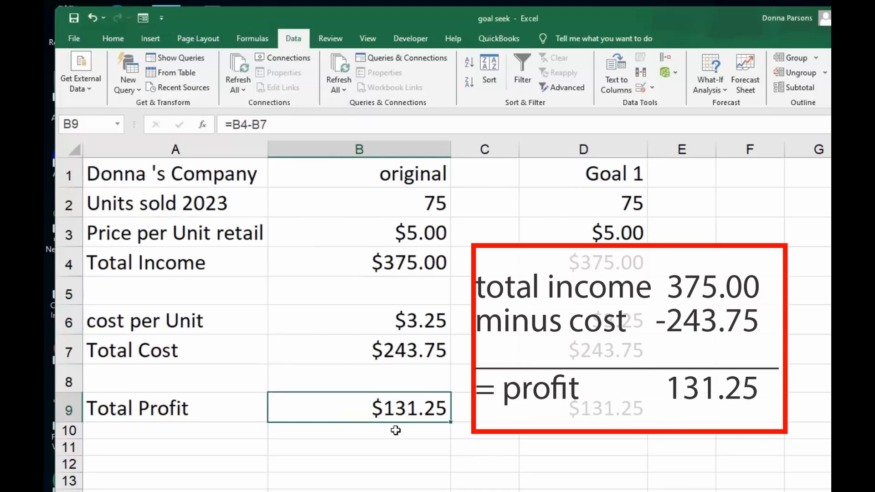
{"action": "left_click", "coordinate": [589, 408]}
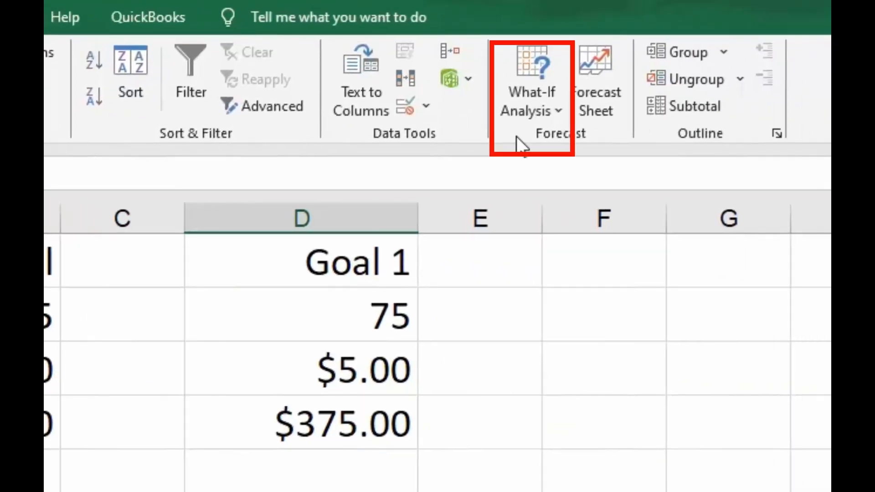
{"action": "left_click", "coordinate": [555, 113]}
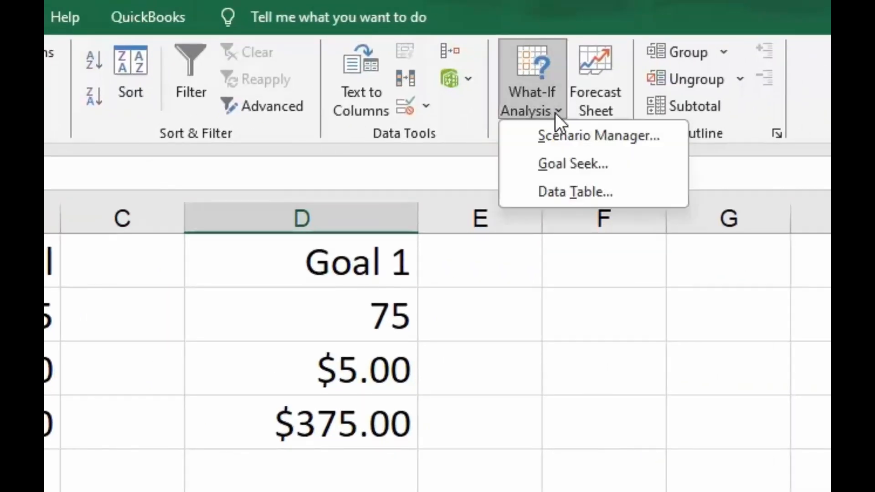
{"action": "left_click", "coordinate": [569, 169]}
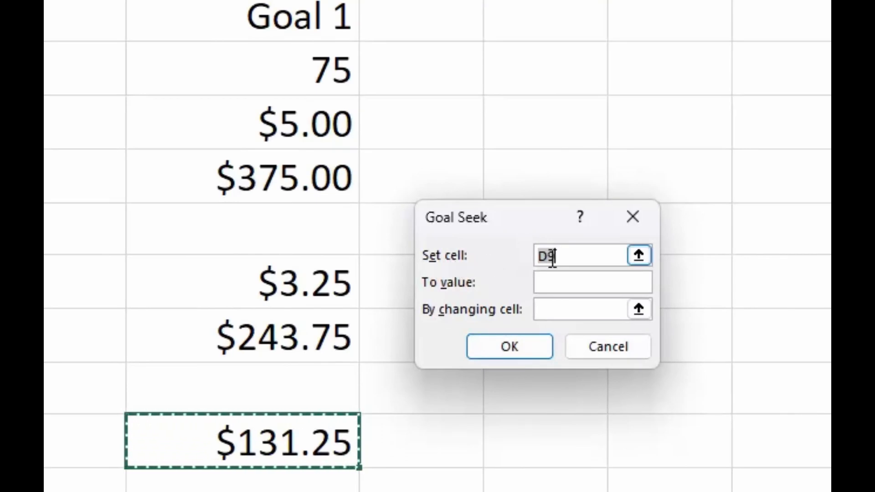
{"action": "left_click", "coordinate": [560, 283]}
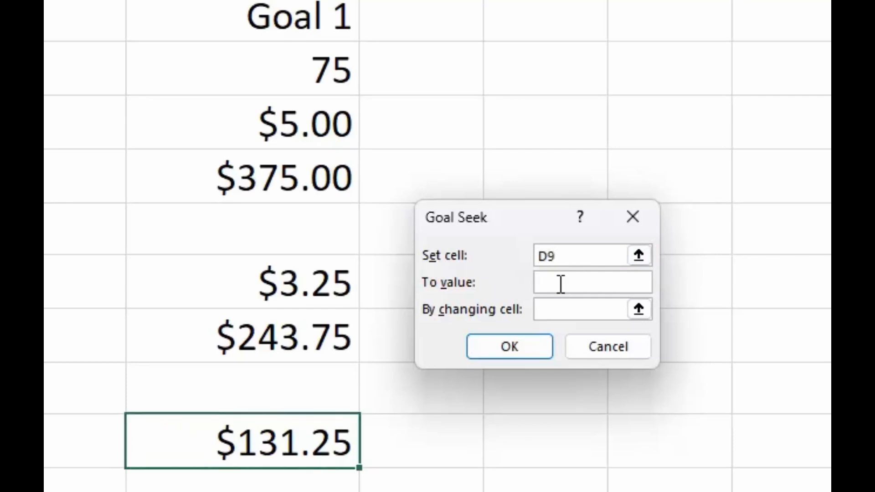
{"action": "type", "text": "400"}
{"action": "left_click", "coordinate": [560, 312]}
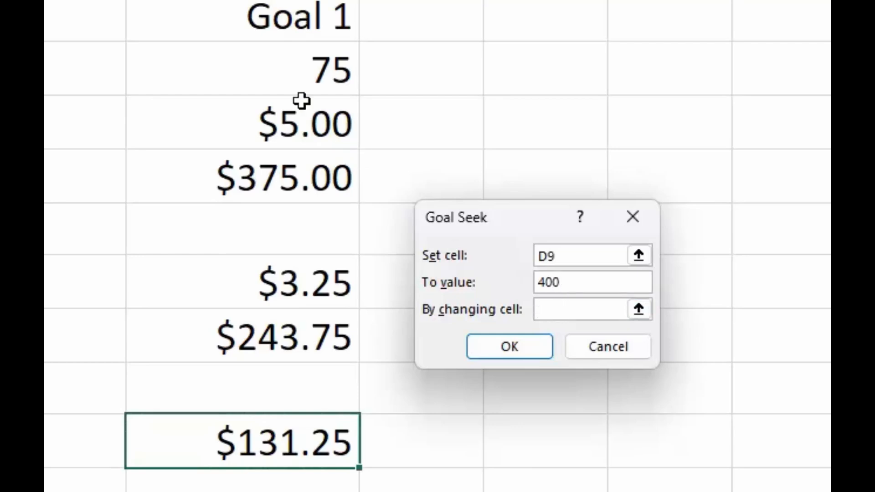
{"action": "left_click", "coordinate": [290, 72]}
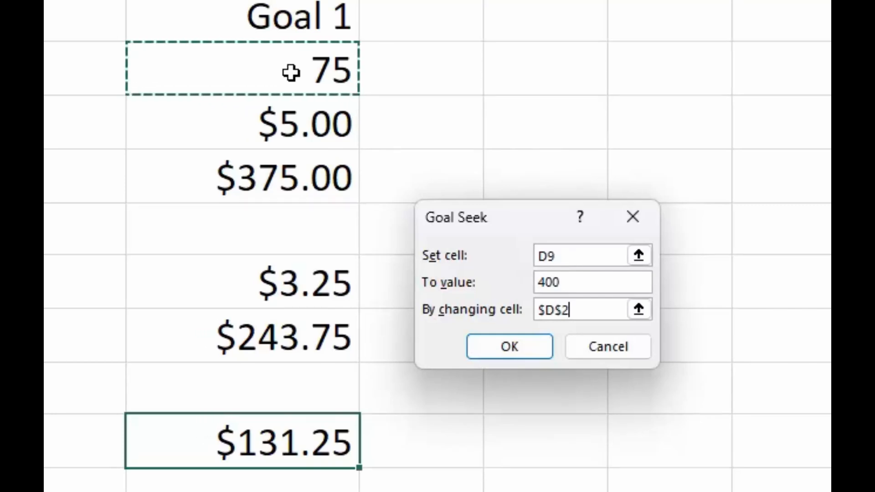
{"action": "left_click", "coordinate": [507, 345]}
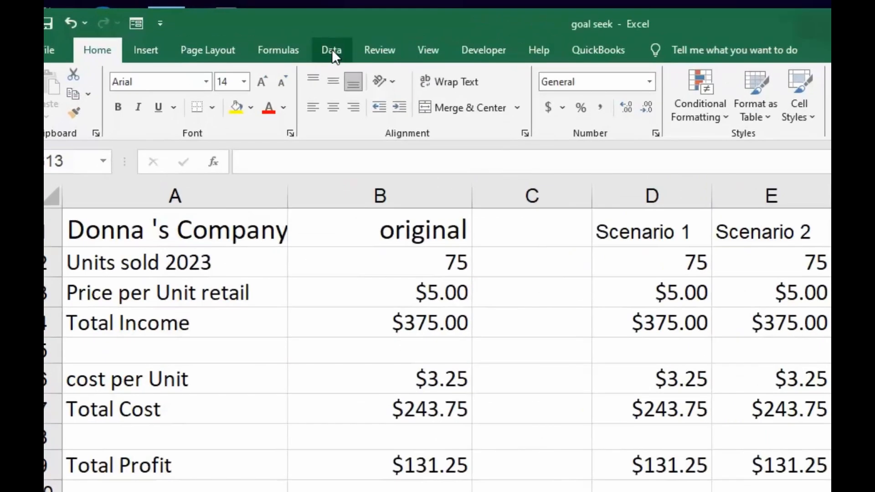
{"action": "left_click", "coordinate": [332, 52]}
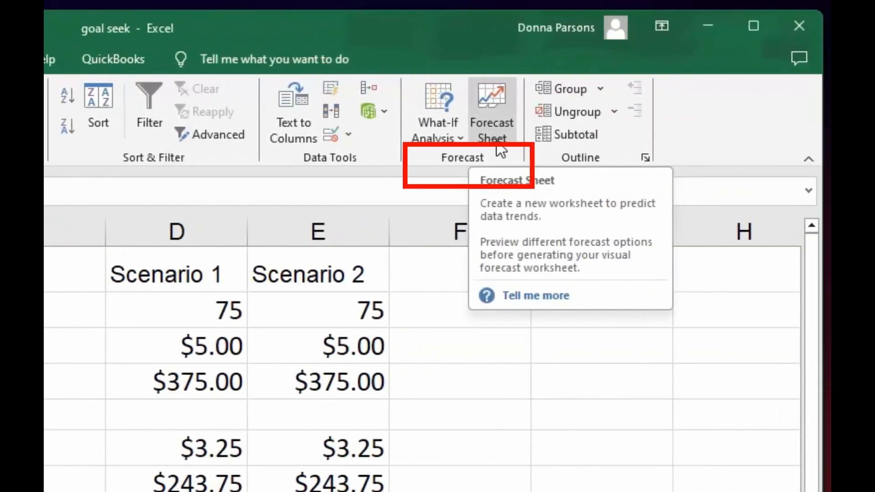
{"action": "left_click", "coordinate": [459, 141]}
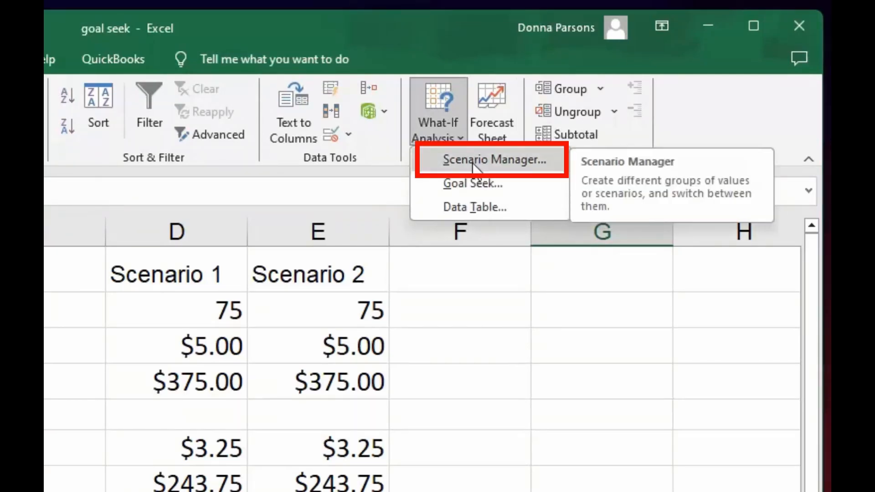
{"action": "left_click", "coordinate": [500, 438]}
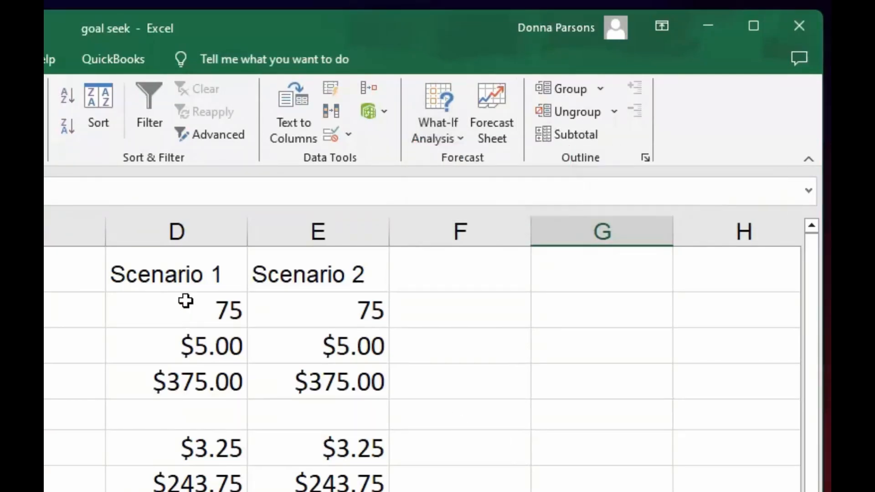
{"action": "left_click_drag", "start_coordinate": [185, 301], "coordinate": [378, 301]}
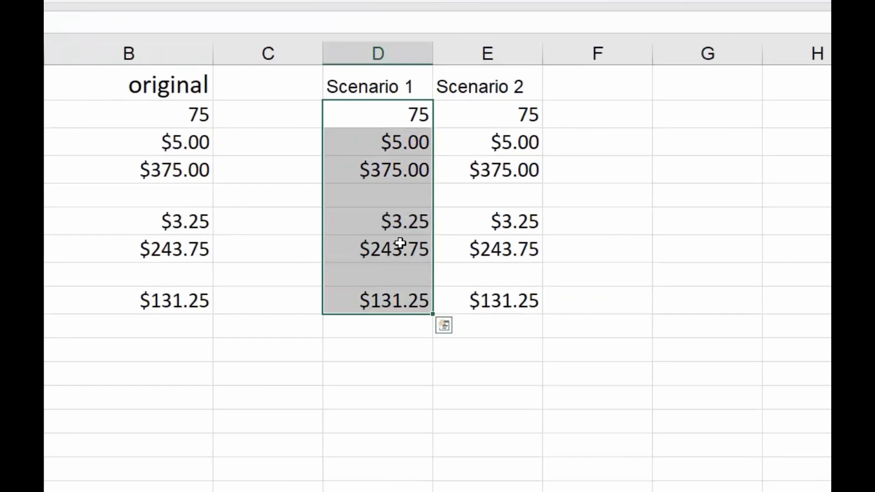
{"action": "left_click", "coordinate": [386, 186]}
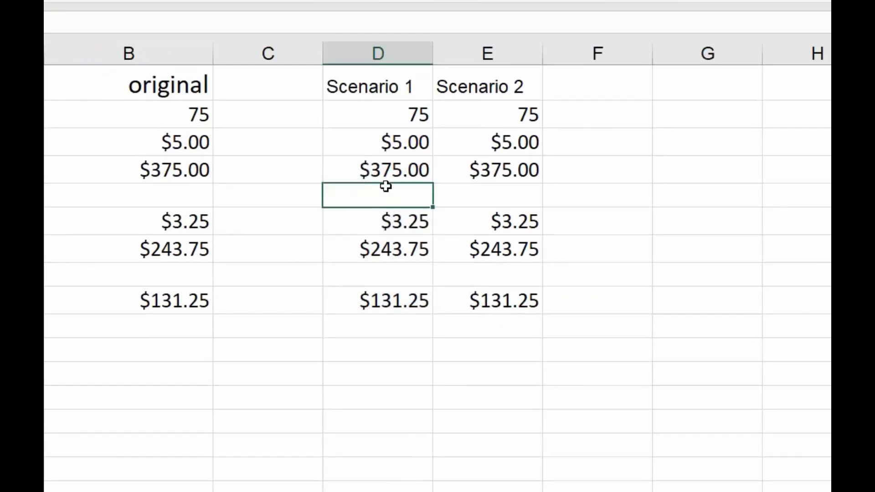
Step: Add a scenario named 1 in Scenario Manager that changes the Scenario 1 retail price in D3 to 5.75
{"action": "left_click", "coordinate": [400, 141]}
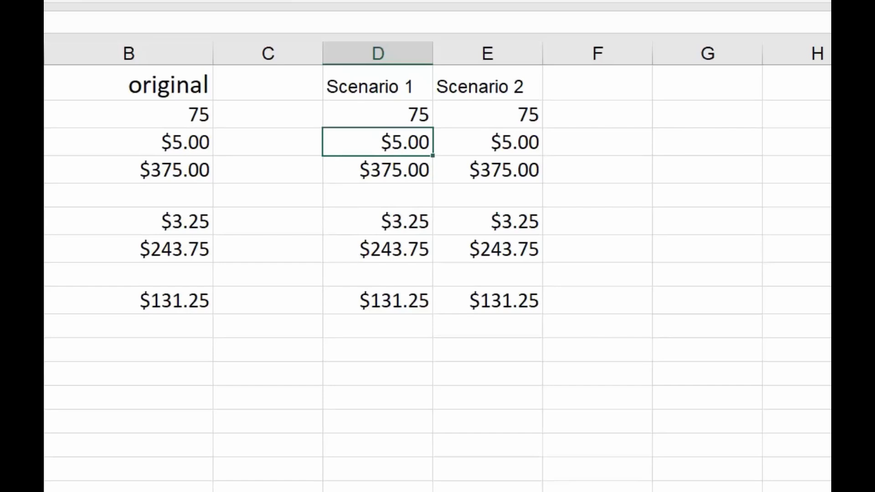
{"action": "left_click", "coordinate": [587, 0]}
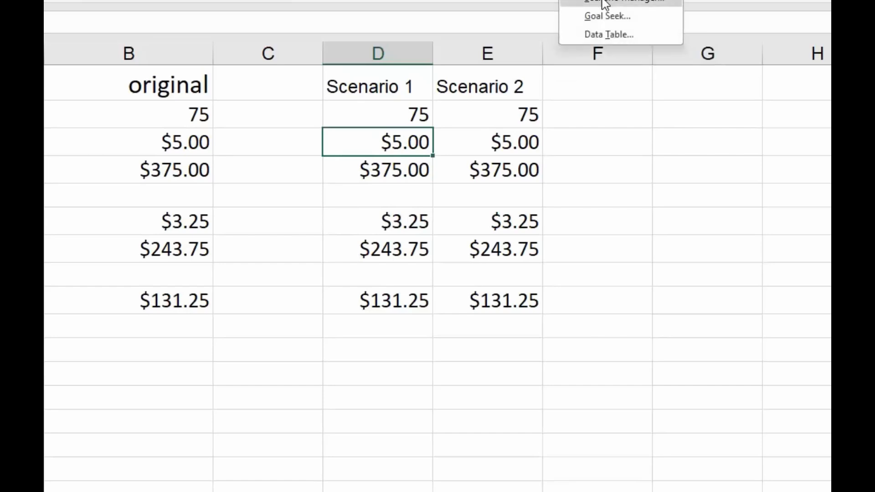
{"action": "left_click", "coordinate": [604, 2]}
{"action": "left_click_drag", "start_coordinate": [260, 365], "coordinate": [598, 136]}
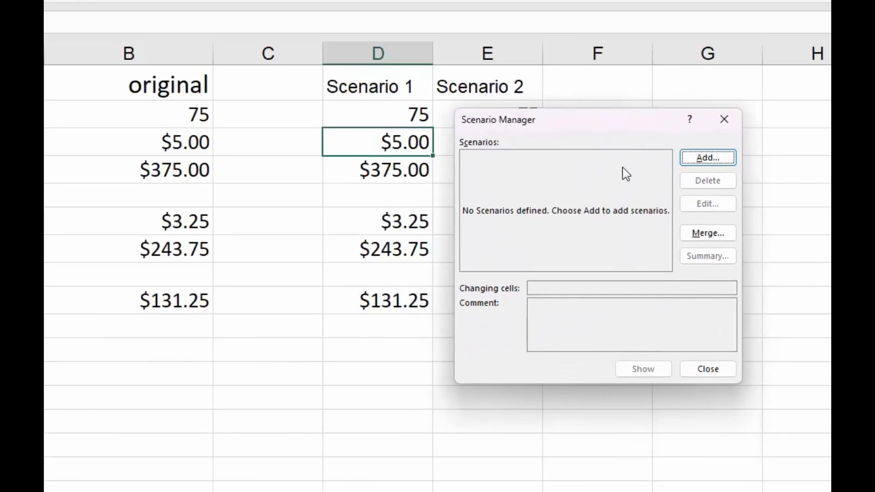
{"action": "left_click", "coordinate": [702, 159]}
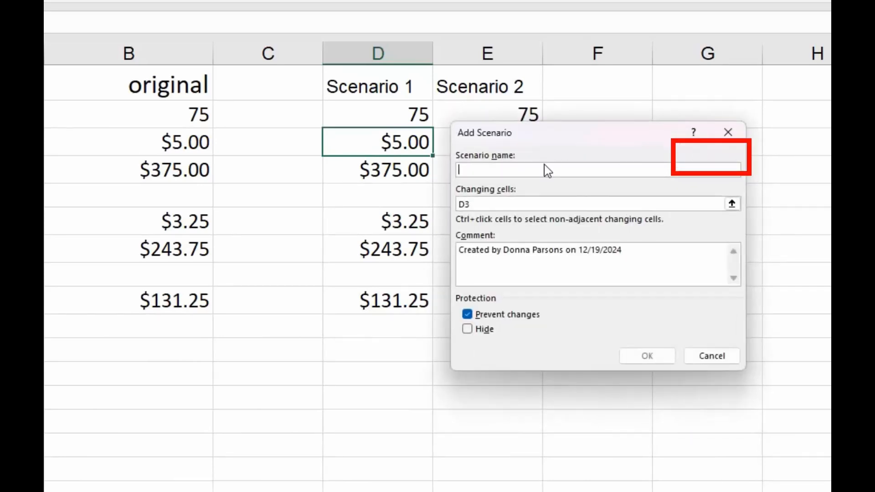
{"action": "type", "text": "1"}
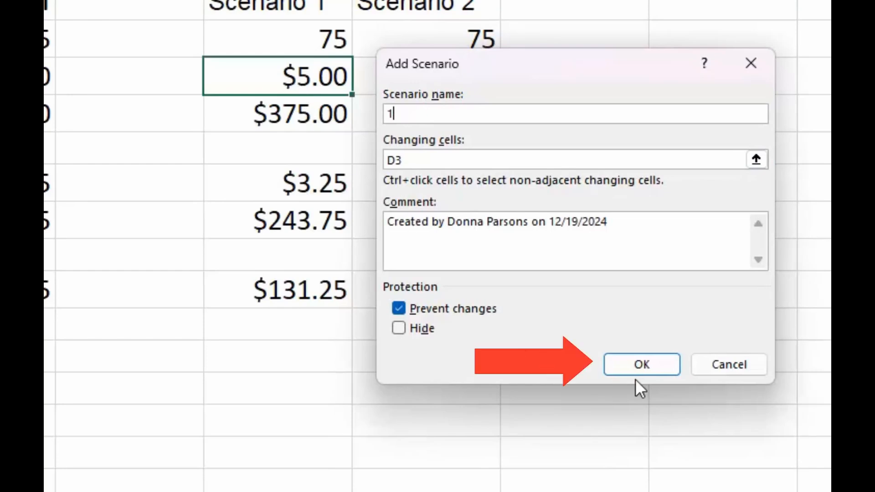
{"action": "left_click", "coordinate": [642, 364]}
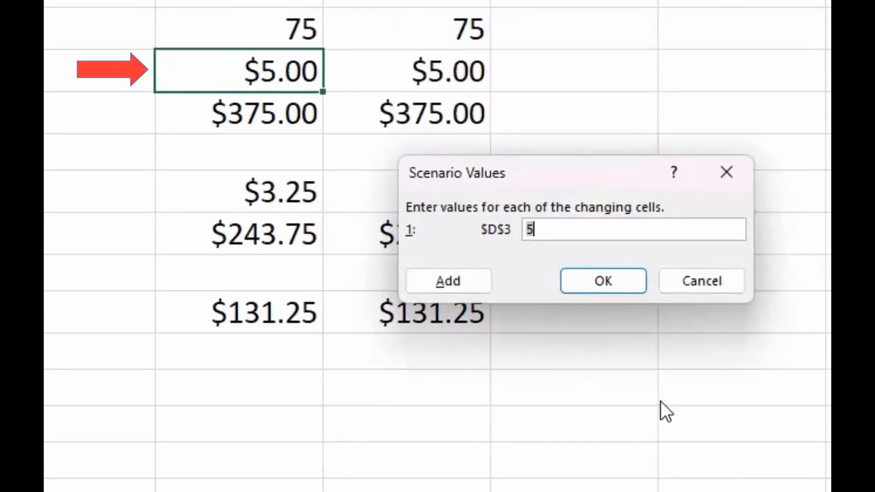
{"action": "key", "text": "BackSpace"}
{"action": "type", "text": "5.75"}
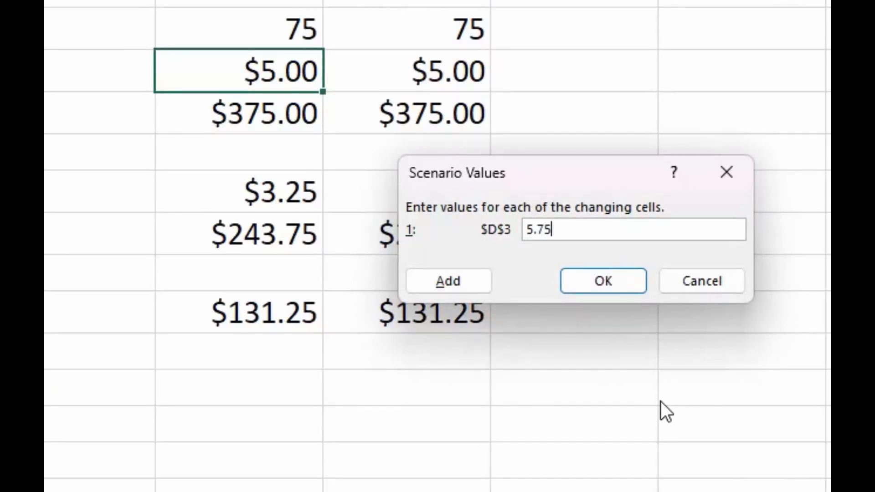
{"action": "left_click", "coordinate": [597, 280]}
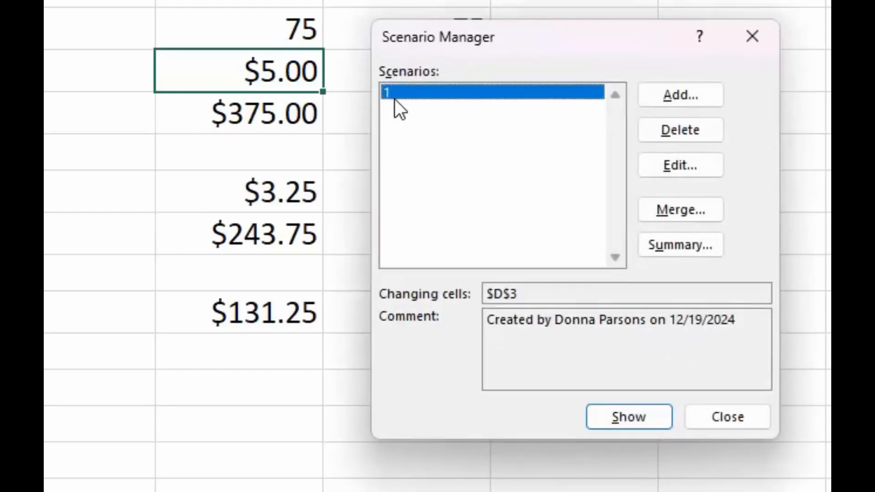
Step: Show scenario 1 in the worksheet and close Scenario Manager
{"action": "left_click_drag", "start_coordinate": [604, 77], "coordinate": [534, 49]}
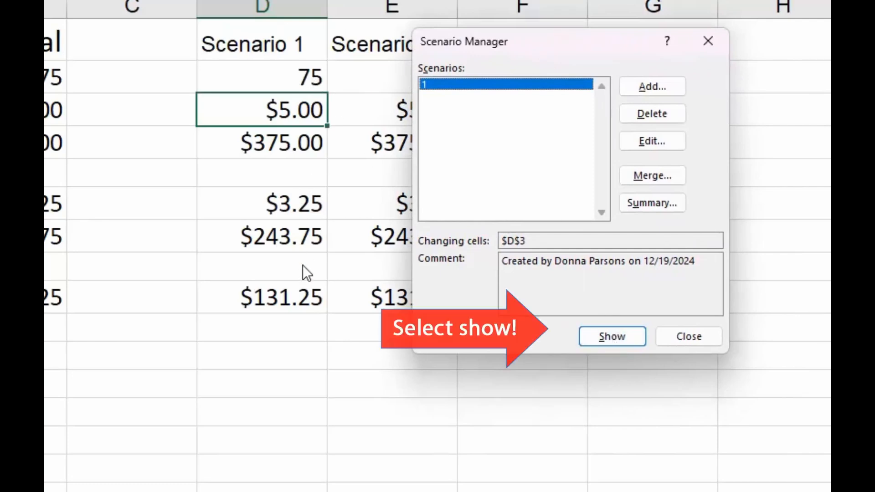
{"action": "left_click", "coordinate": [605, 335]}
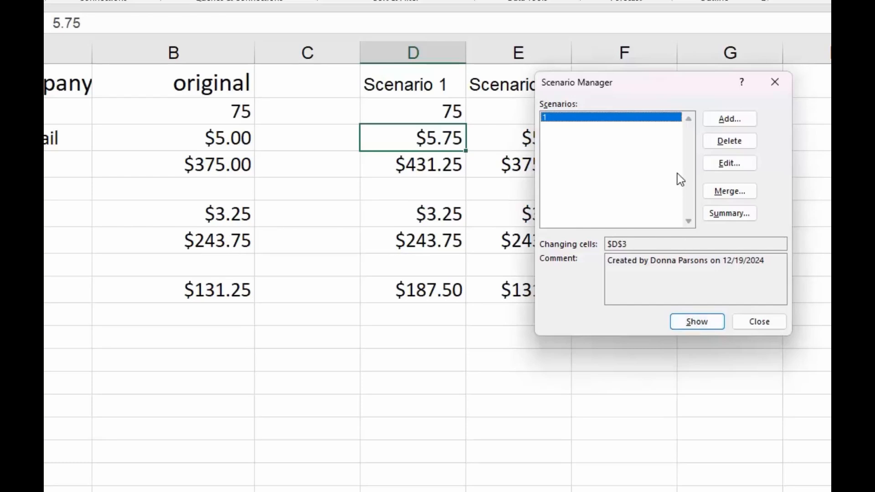
{"action": "left_click_drag", "start_coordinate": [655, 91], "coordinate": [727, 92]}
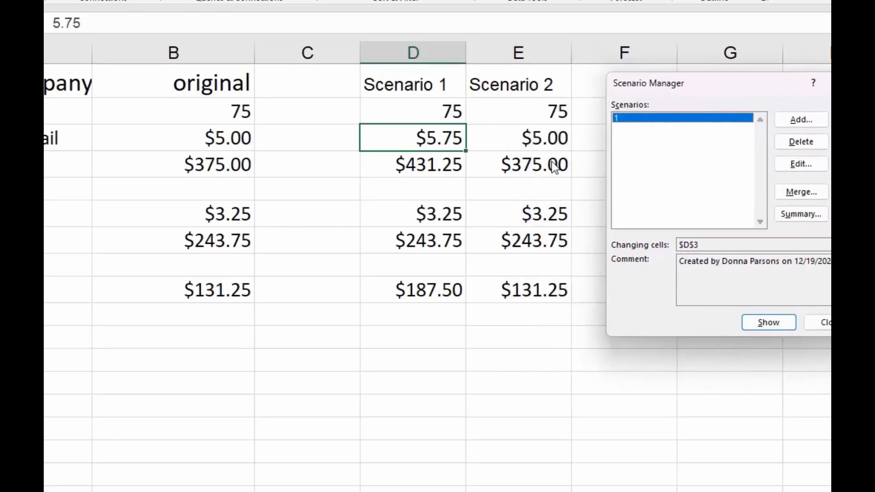
{"action": "left_click", "coordinate": [824, 323]}
Step: Define a new scenario named 2 in Scenario Manager with the Scenario 2 cost per unit, E6, as its changing cell
{"action": "left_click", "coordinate": [542, 217]}
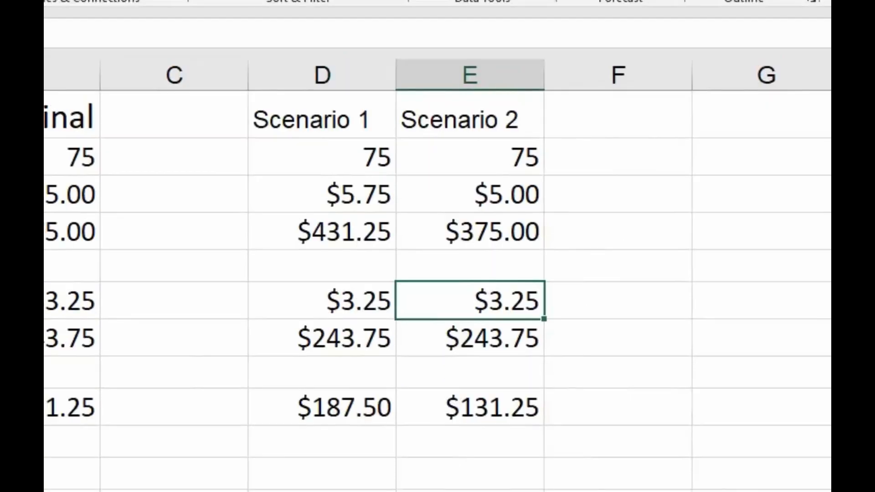
{"action": "left_click", "coordinate": [551, 143]}
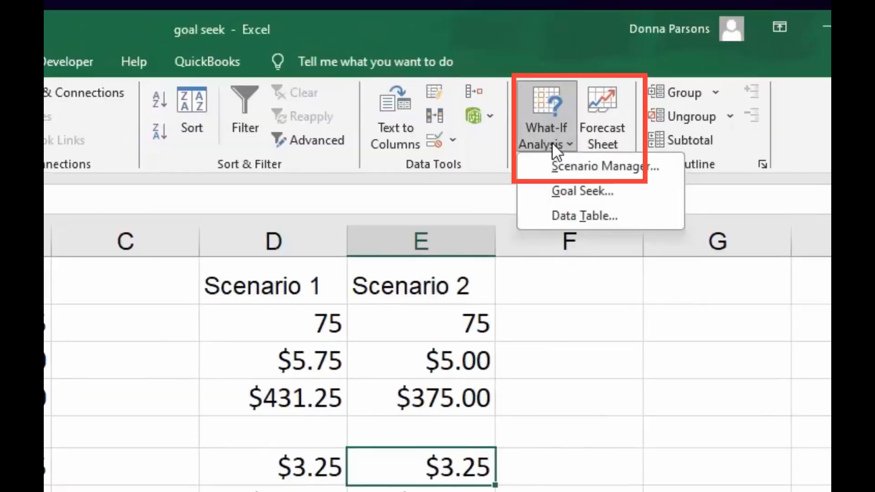
{"action": "left_click", "coordinate": [566, 168]}
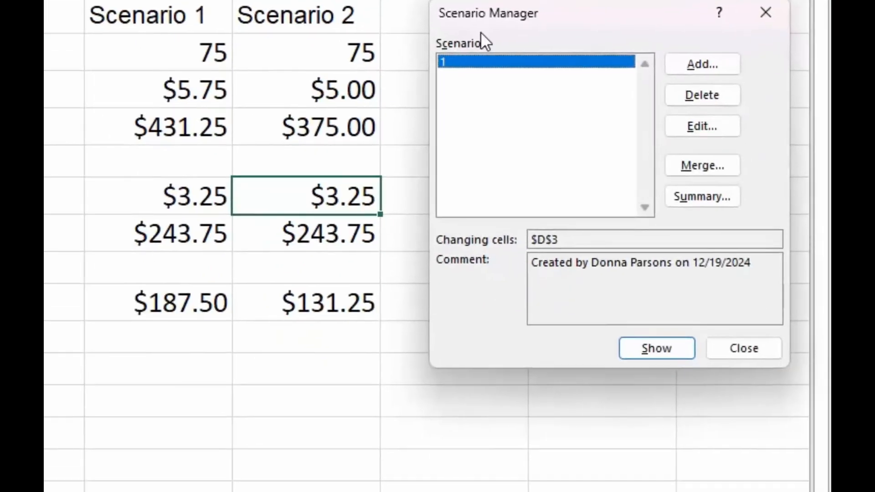
{"action": "left_click", "coordinate": [696, 65]}
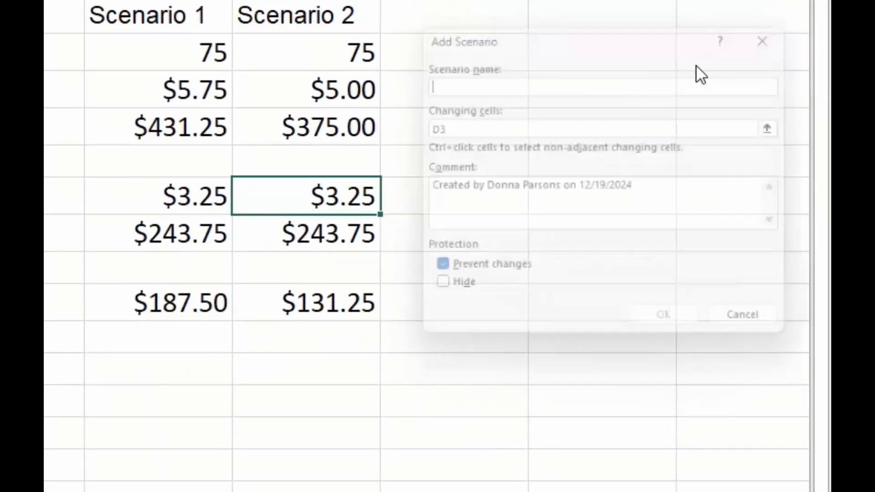
{"action": "type", "text": "2"}
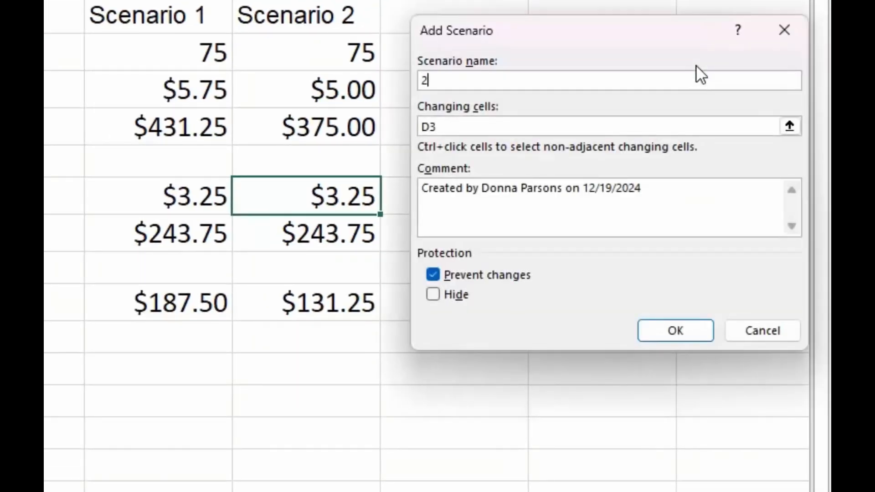
{"action": "key", "text": "Tab"}
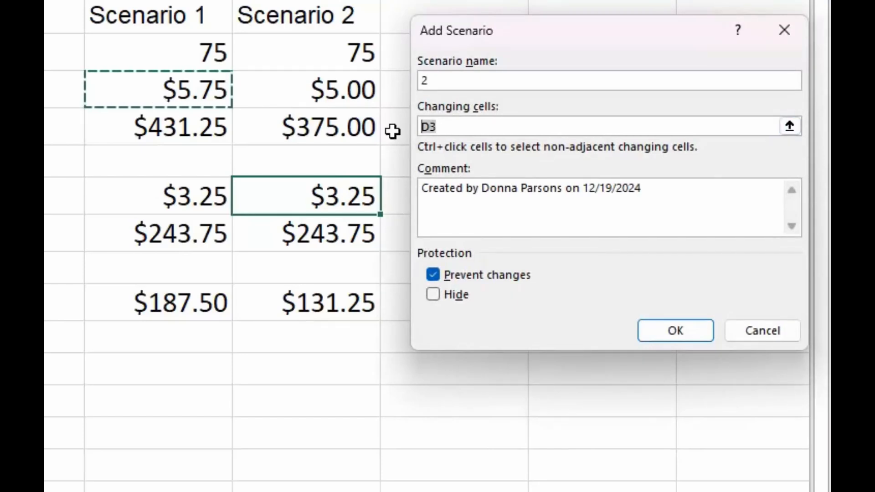
{"action": "type", "text": "e6"}
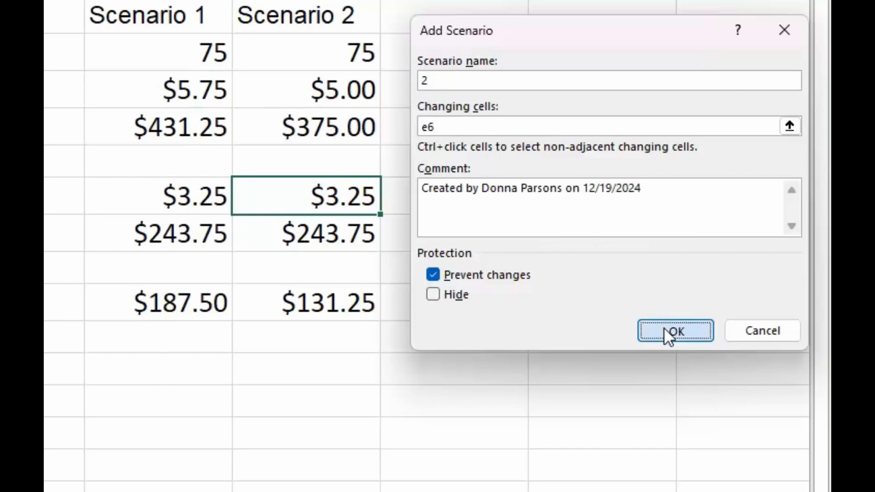
{"action": "left_click", "coordinate": [663, 328]}
Step: Set the cost per unit value for scenario 2 to 2.50 and save the scenario
{"action": "left_click", "coordinate": [615, 183]}
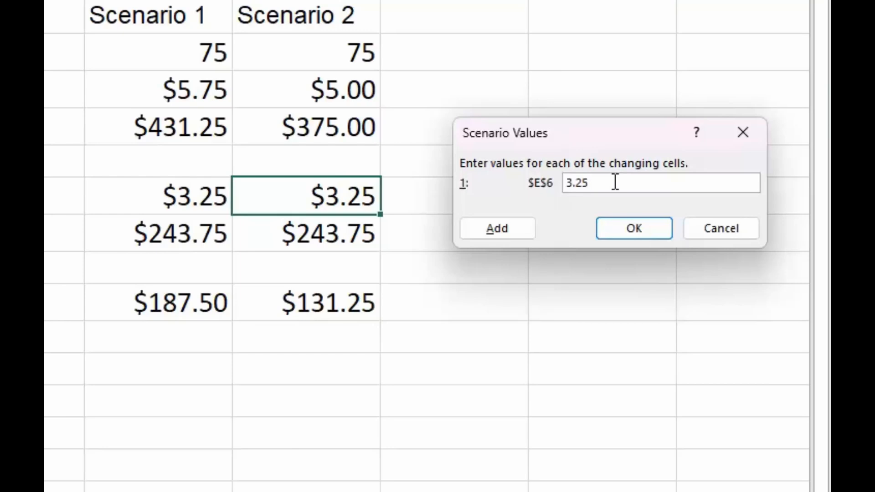
{"action": "key", "text": "BackSpace"}
{"action": "key", "text": "BackSpace"}
{"action": "key", "text": "BackSpace"}
{"action": "key", "text": "BackSpace"}
{"action": "type", "text": "2.50"}
{"action": "left_click", "coordinate": [625, 230]}
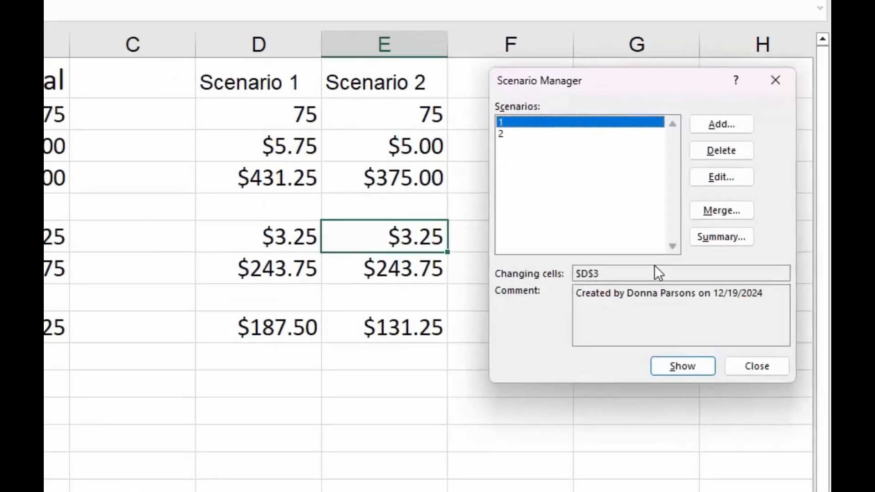
Step: Show scenario 2 in the worksheet and close Scenario Manager
{"action": "left_click", "coordinate": [506, 135]}
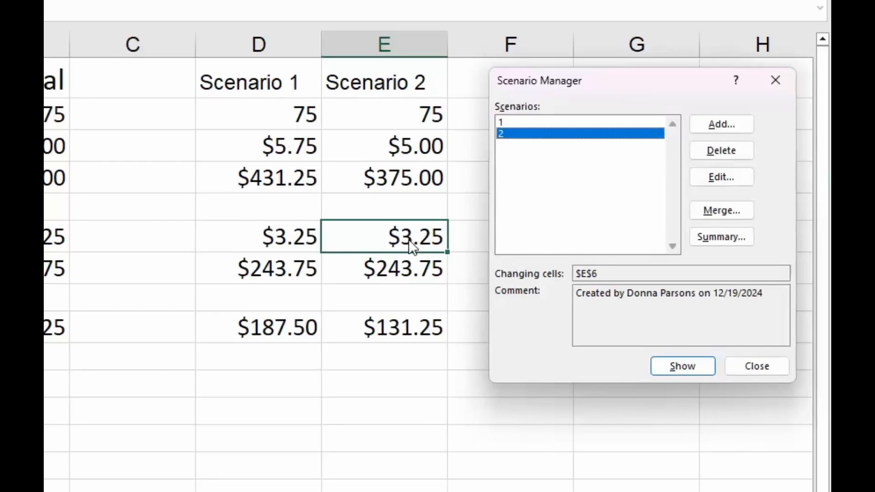
{"action": "left_click", "coordinate": [687, 368]}
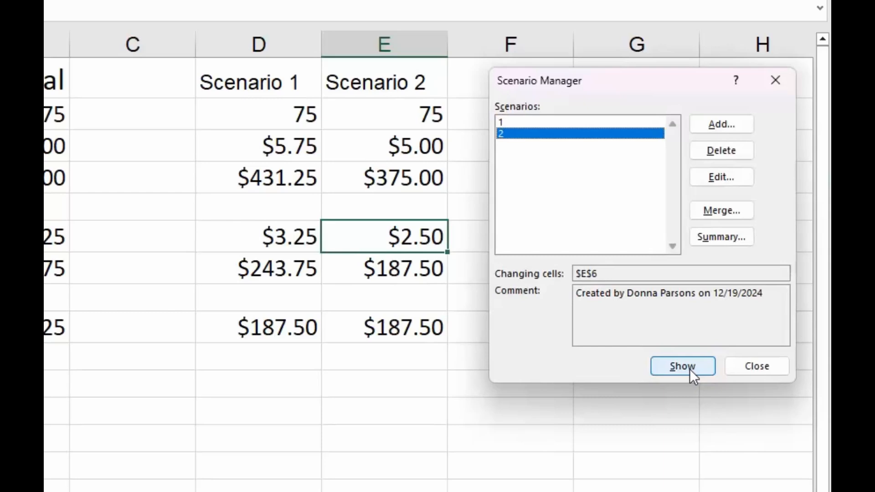
{"action": "left_click_drag", "start_coordinate": [660, 80], "coordinate": [710, 345]}
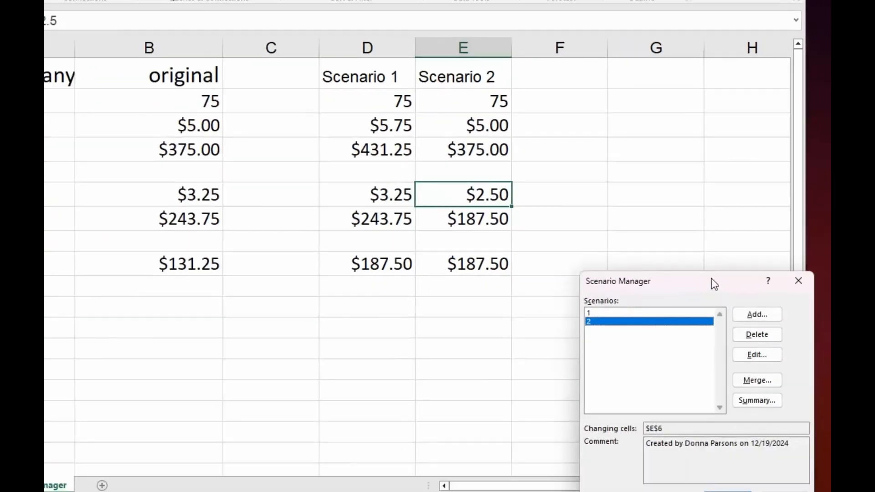
{"action": "left_click_drag", "start_coordinate": [712, 278], "coordinate": [735, 137]}
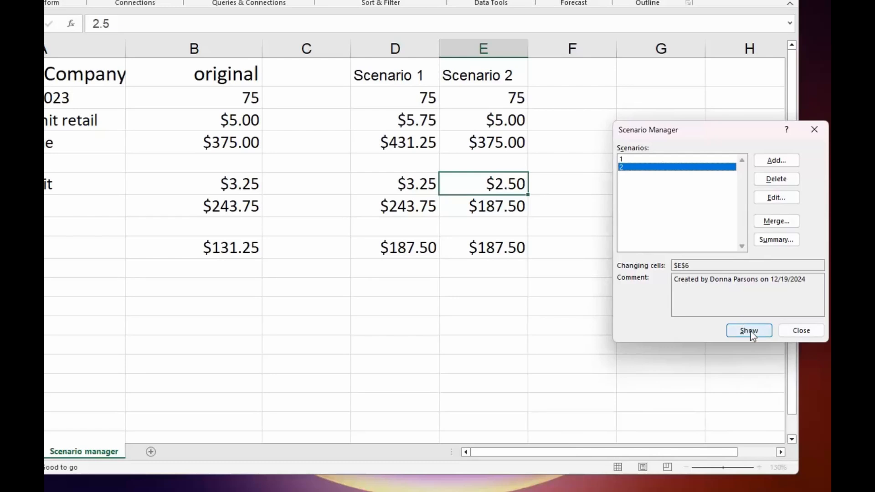
{"action": "left_click", "coordinate": [800, 330]}
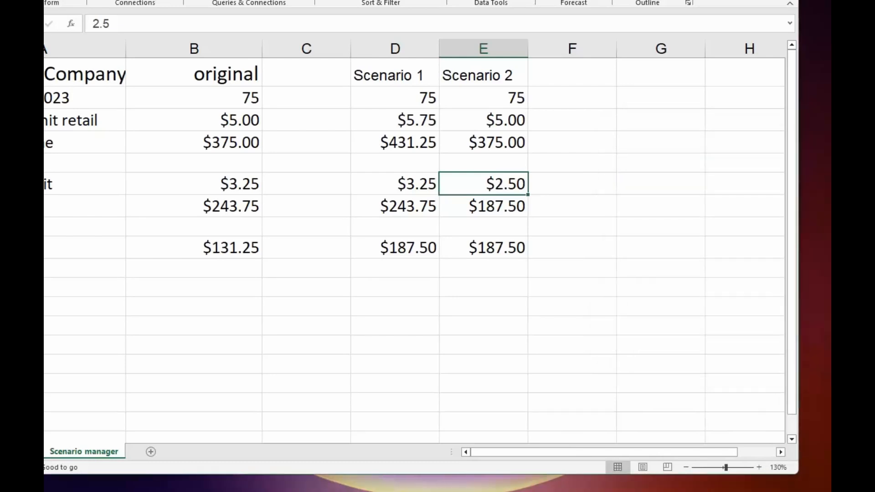